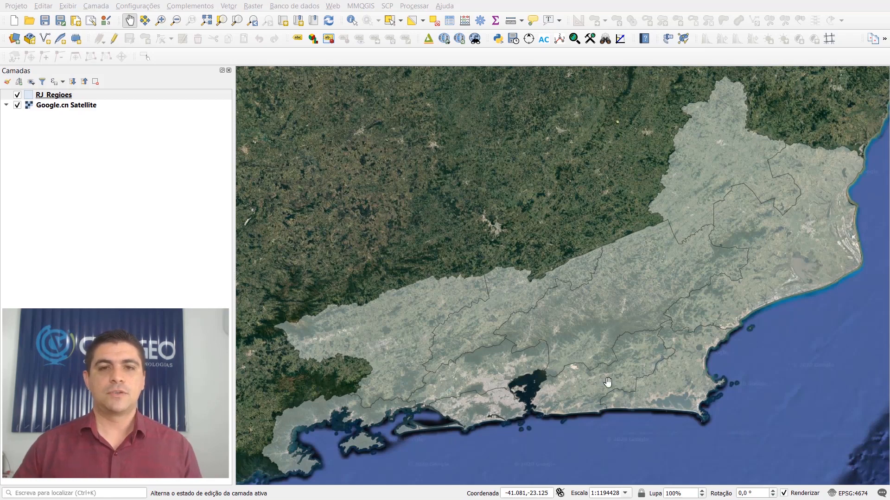
- Find the Editar campos algorithm in the processing toolbox by searching "Campo" and open it for the RJ_Regioes layer
{"action": "left_click", "coordinate": [412, 6]}
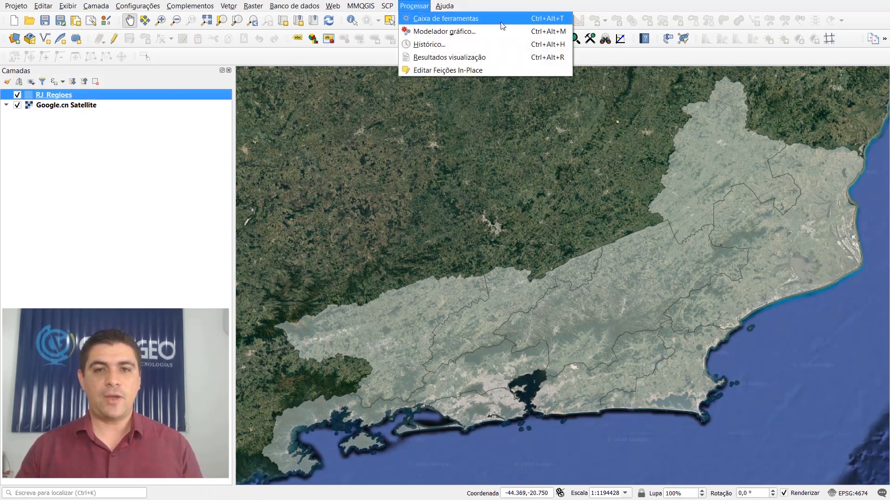
{"action": "left_click", "coordinate": [463, 19]}
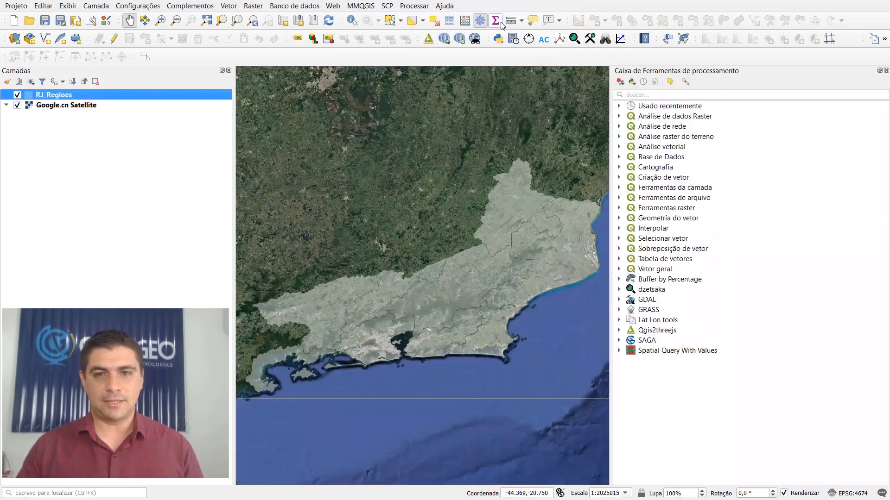
{"action": "left_click", "coordinate": [756, 96]}
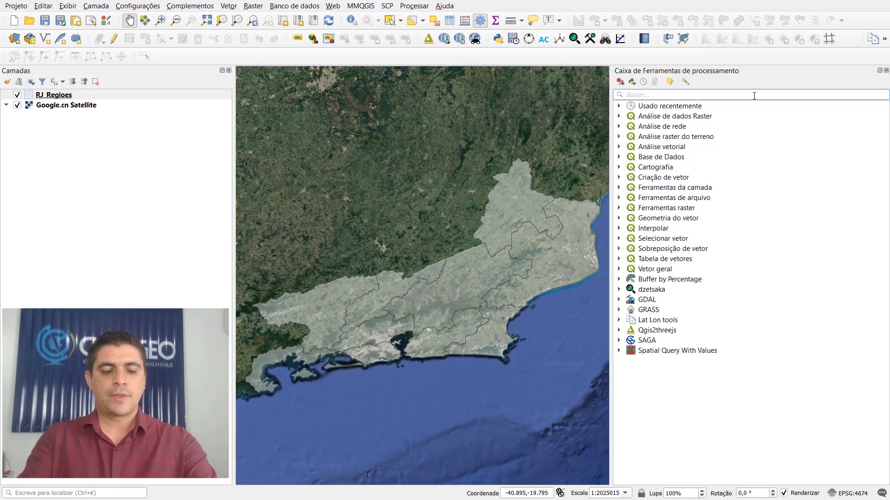
{"action": "type", "text": "Campo"}
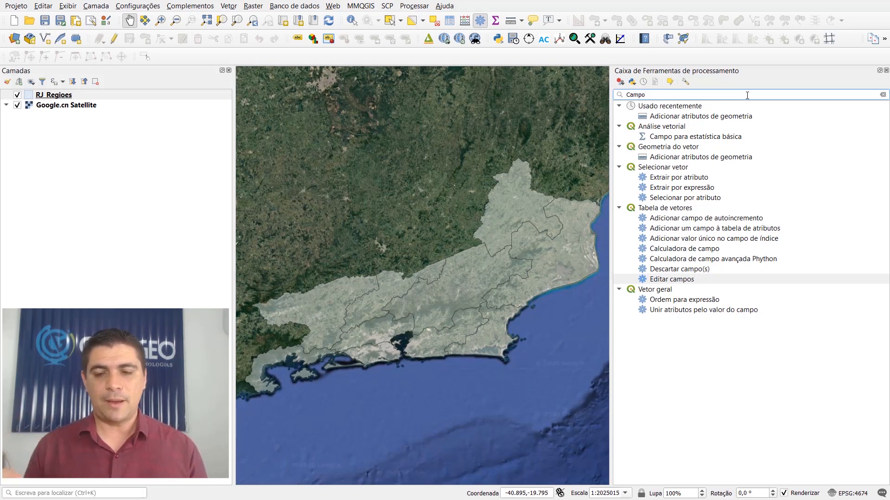
{"action": "left_click", "coordinate": [682, 280]}
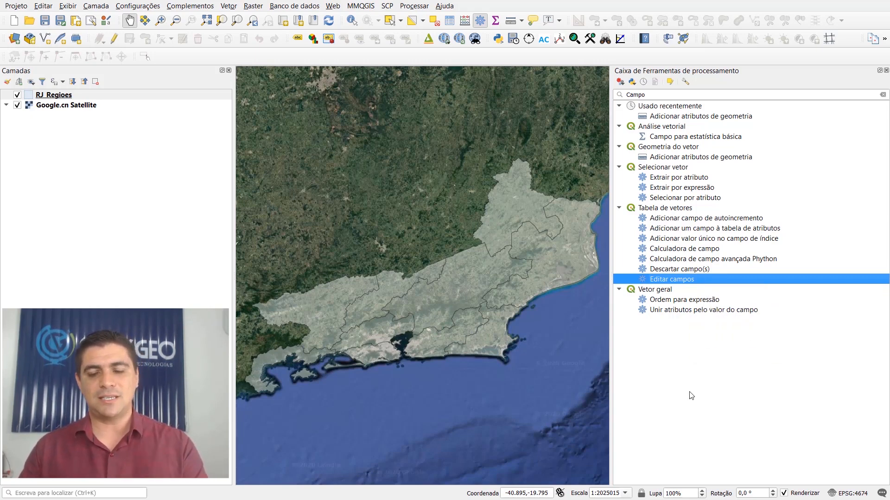
{"action": "right_click", "coordinate": [701, 282]}
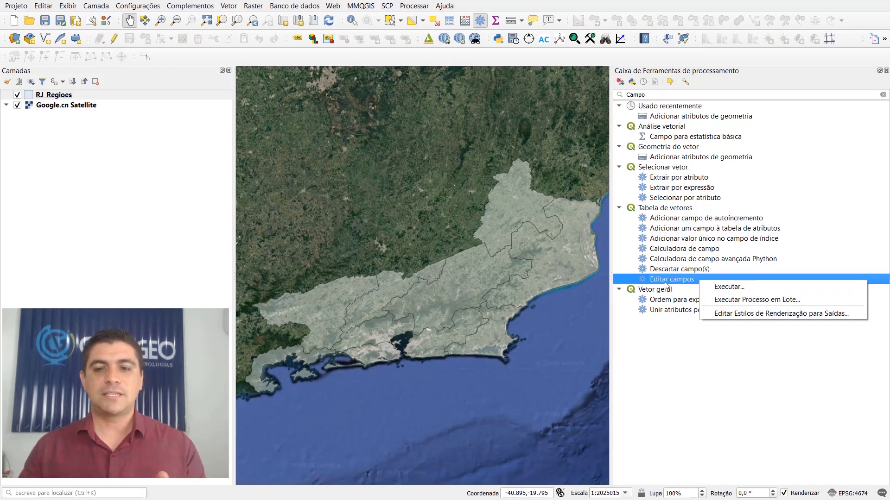
{"action": "left_click", "coordinate": [750, 288]}
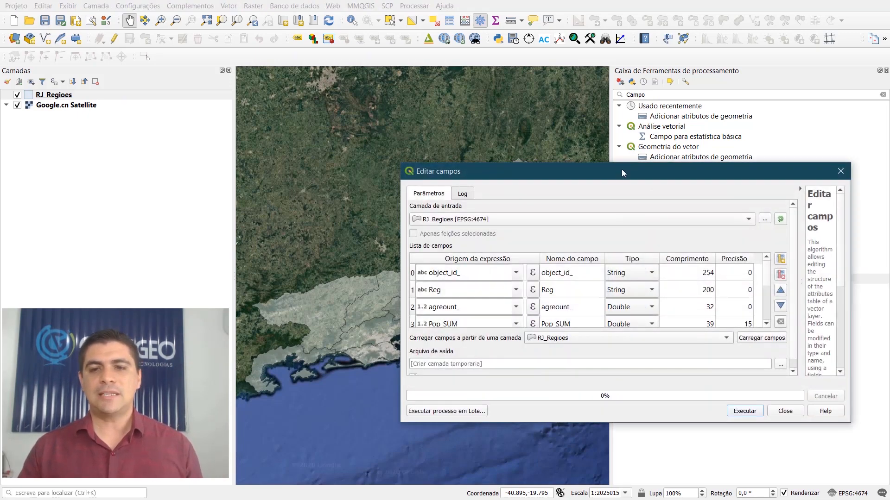
{"action": "left_click_drag", "start_coordinate": [610, 178], "coordinate": [513, 13]}
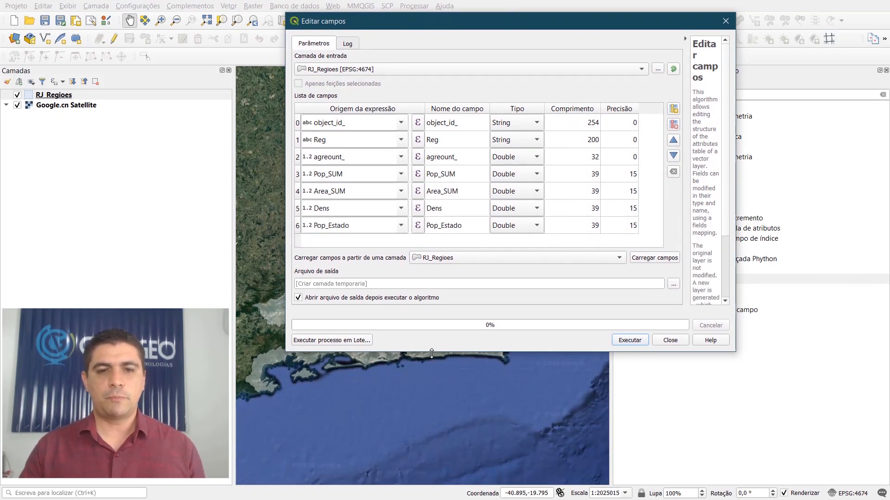
{"action": "left_click_drag", "start_coordinate": [431, 353], "coordinate": [428, 409]}
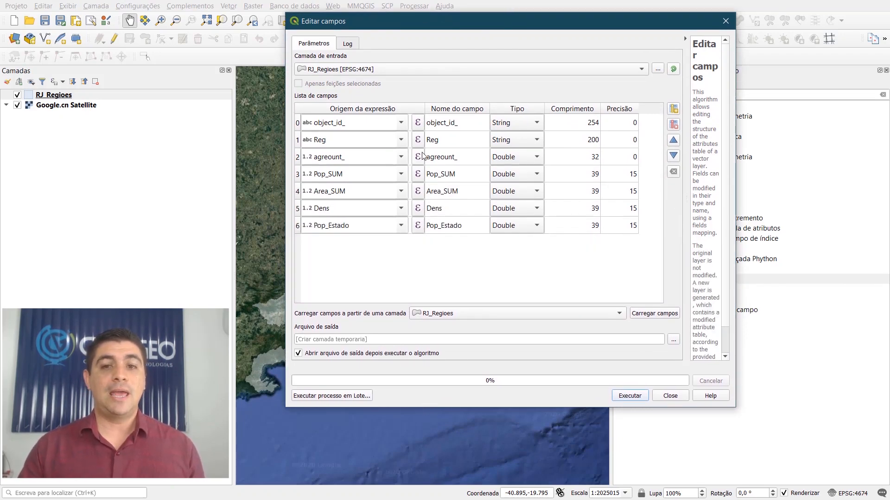
- Rename the object_id_ field to ID_OBJETO and set its type to Integer
{"action": "double_click", "coordinate": [453, 124]}
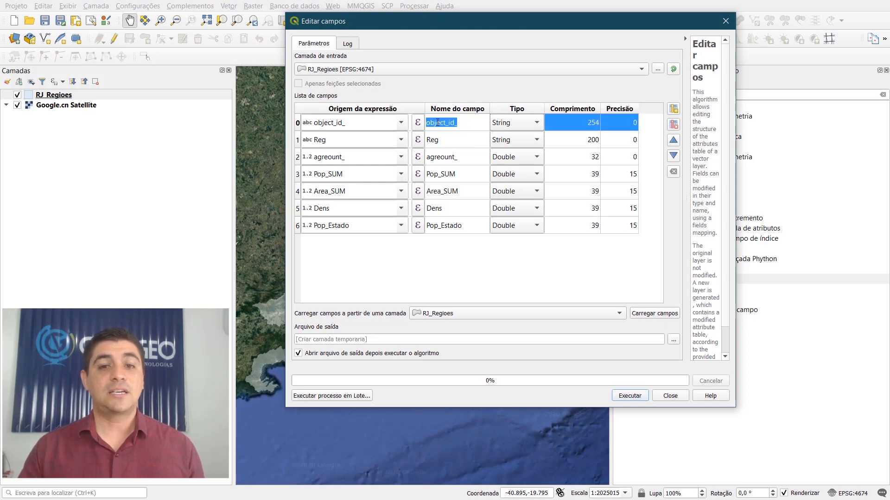
{"action": "left_click", "coordinate": [469, 124]}
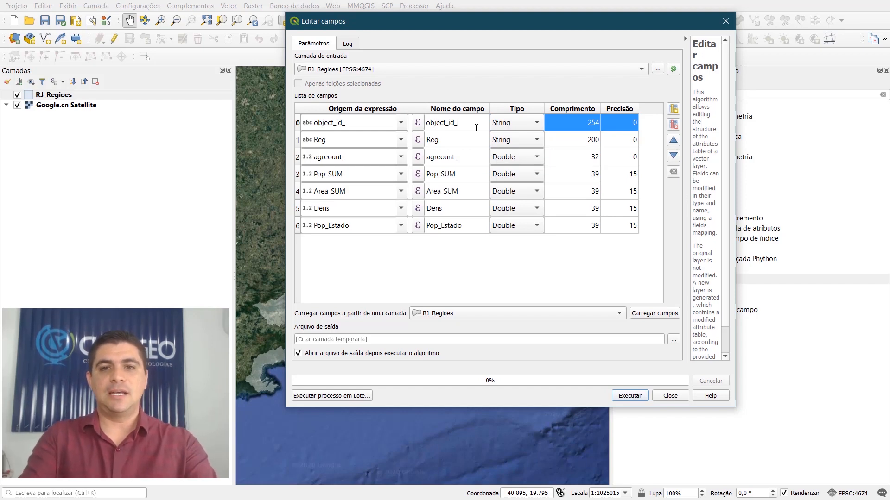
{"action": "key", "text": "BackSpace"}
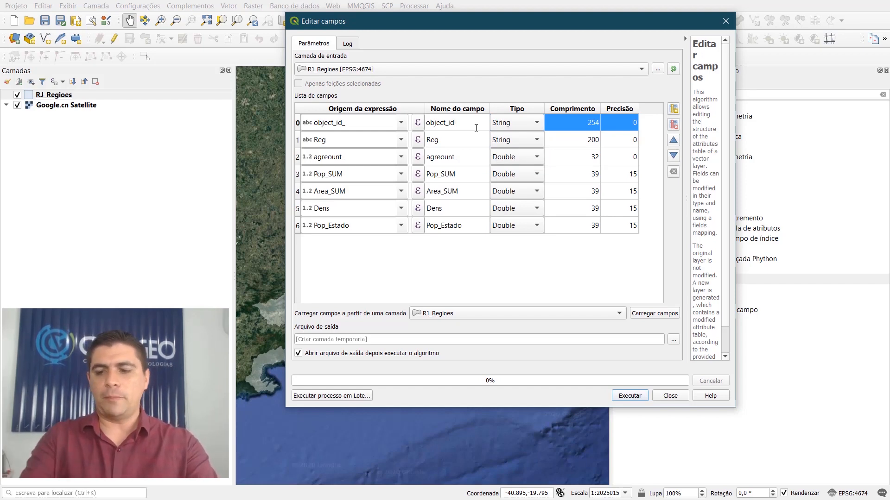
{"action": "double_click", "coordinate": [476, 128]}
{"action": "type", "text": "ID"}
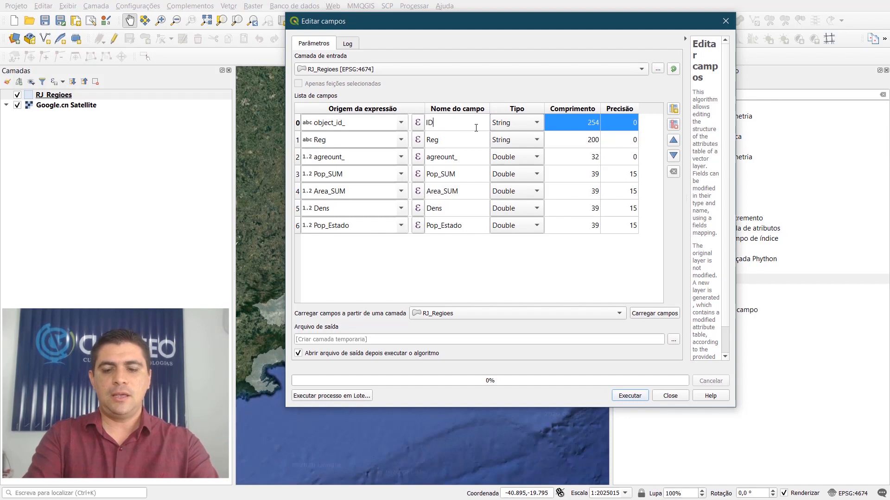
{"action": "type", "text": "_OBJETO"}
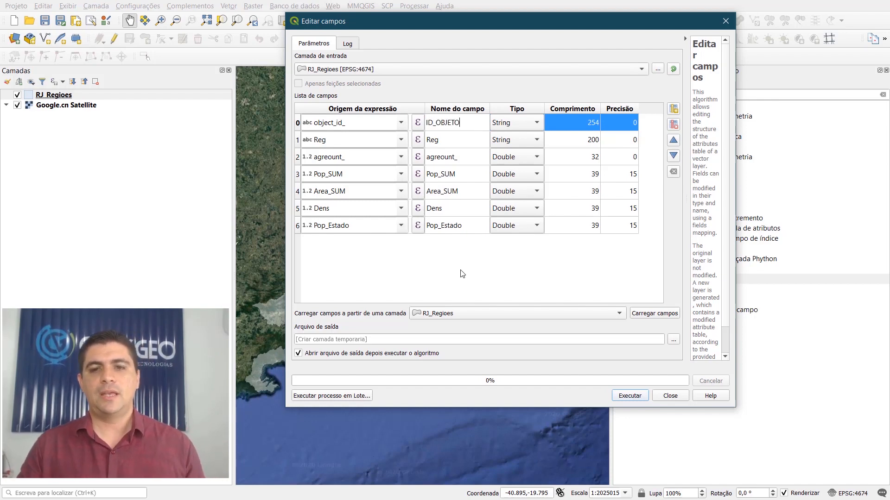
{"action": "key", "text": "Return"}
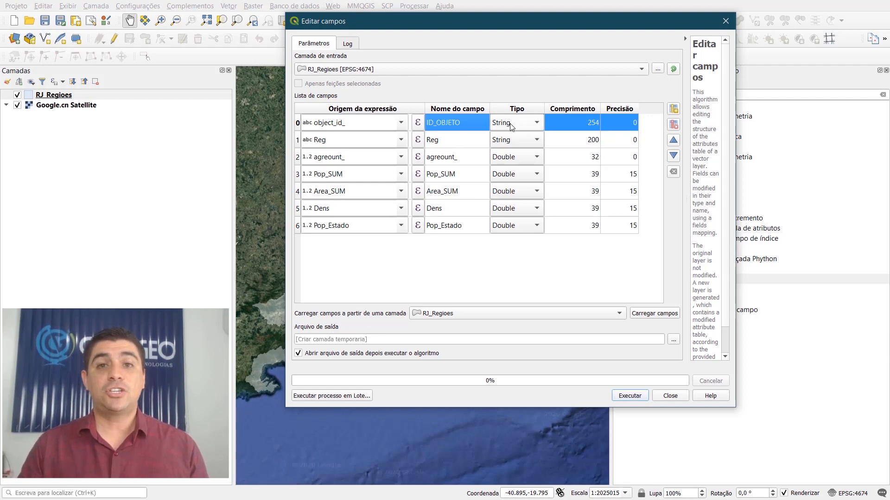
{"action": "left_click", "coordinate": [536, 124]}
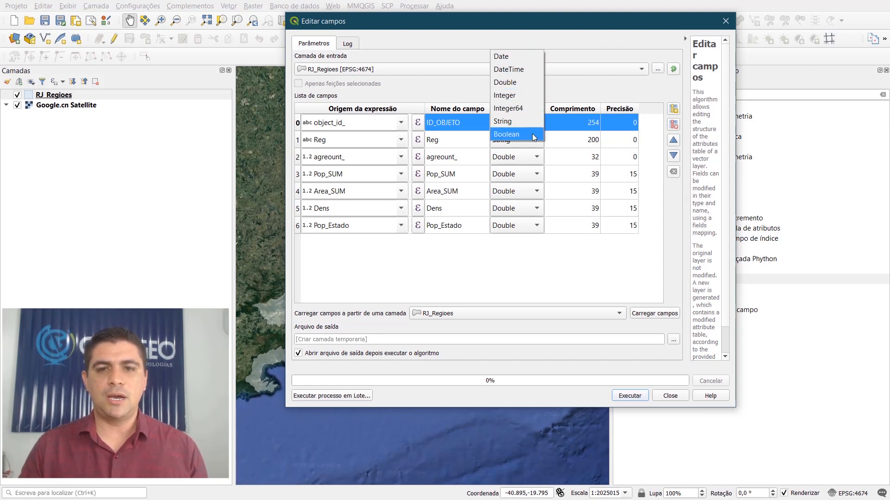
{"action": "left_click", "coordinate": [531, 100]}
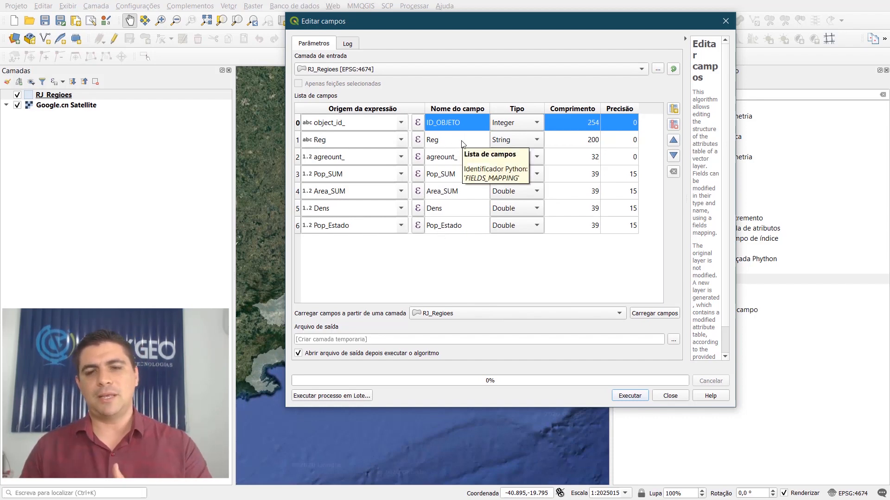
- Move the Reg field down four rows in the field list, to just above Pop_Estado
{"action": "left_click", "coordinate": [298, 141]}
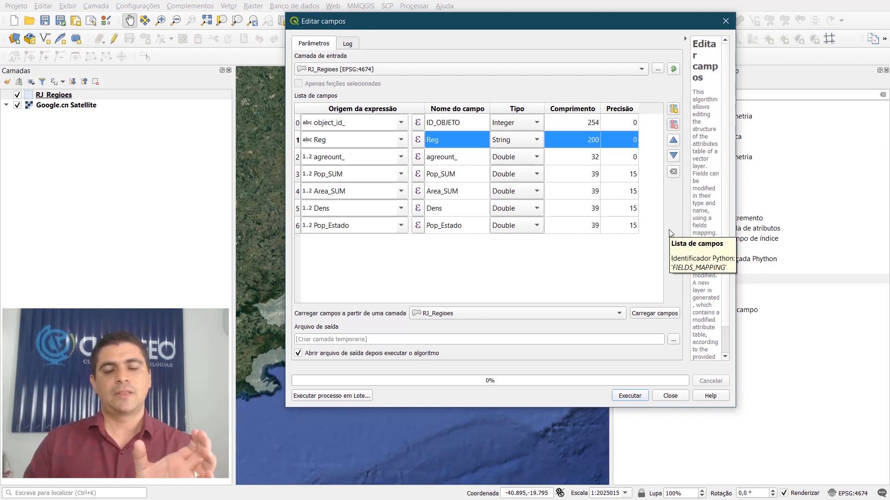
{"action": "left_click", "coordinate": [673, 157]}
{"action": "left_click", "coordinate": [673, 157]}
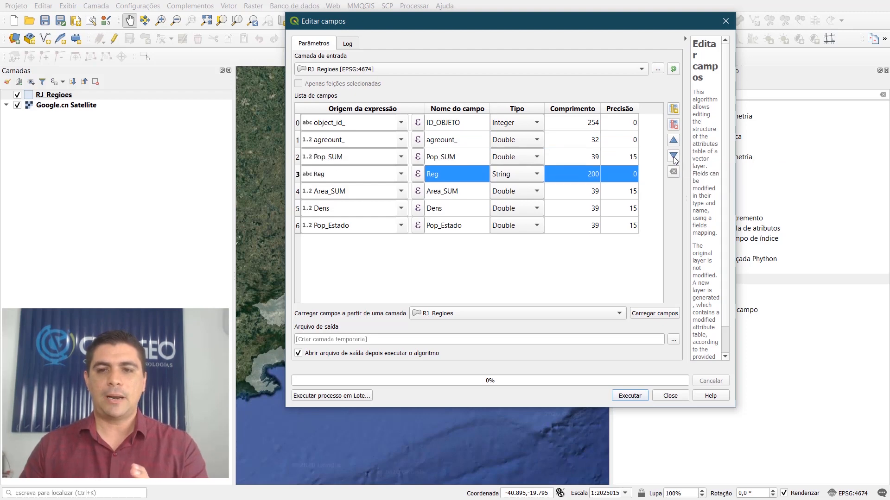
{"action": "left_click", "coordinate": [673, 157]}
{"action": "left_click", "coordinate": [673, 157]}
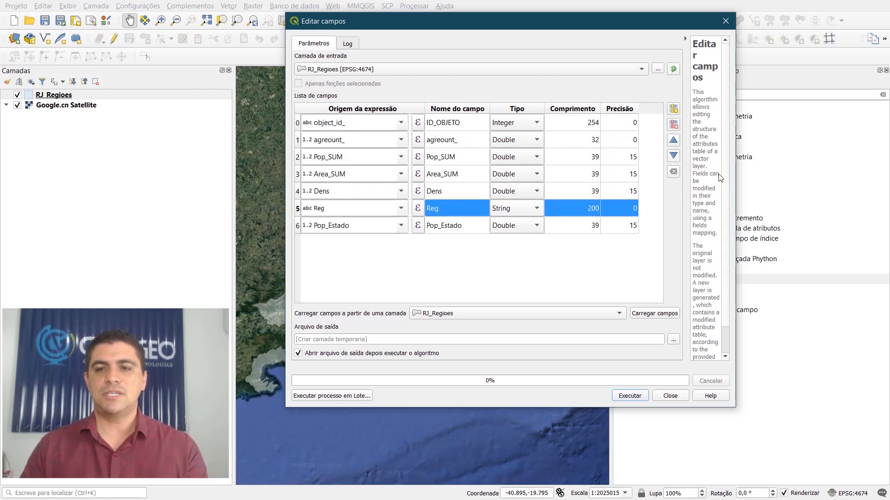
- Delete the agreount_ field from the field list
{"action": "left_click_drag", "start_coordinate": [737, 174], "coordinate": [689, 186]}
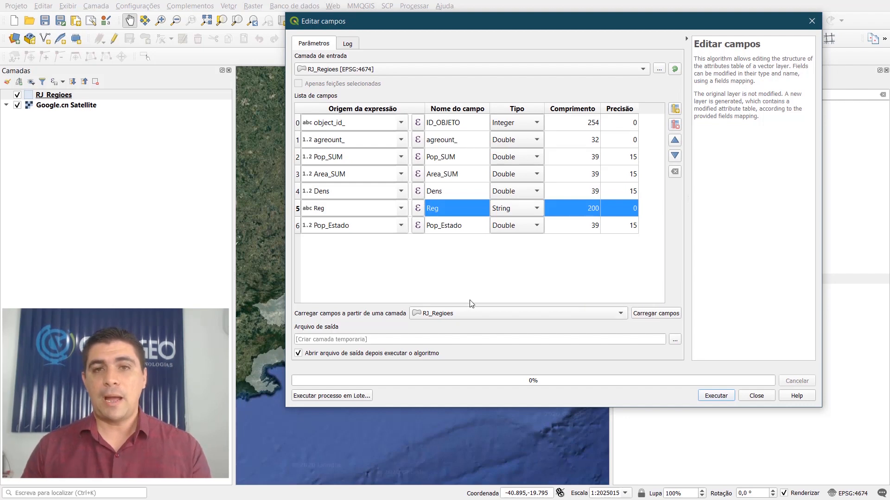
{"action": "left_click", "coordinate": [298, 140]}
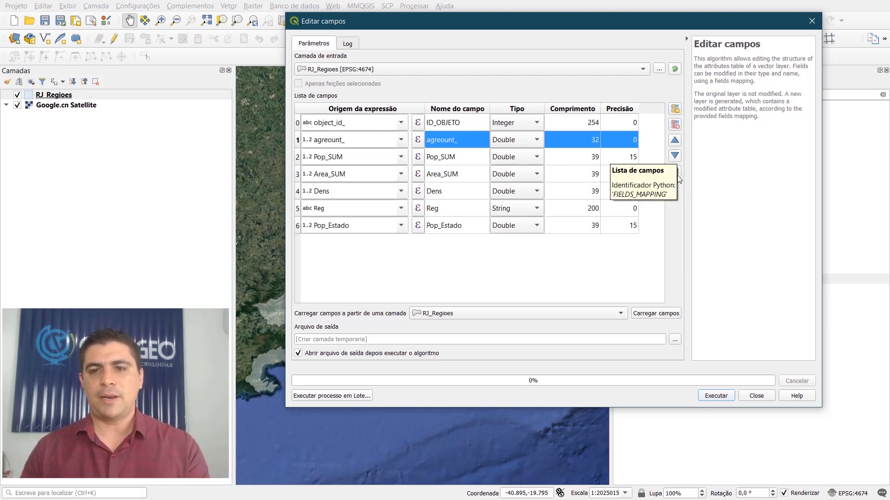
{"action": "left_click", "coordinate": [675, 124]}
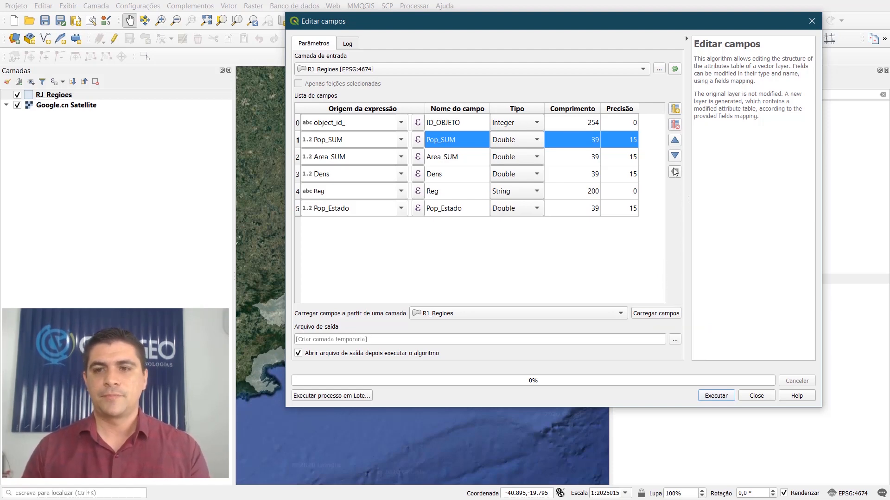
- Add a new field named CODIGO with type String and length 15 to the field list
{"action": "left_click", "coordinate": [675, 110]}
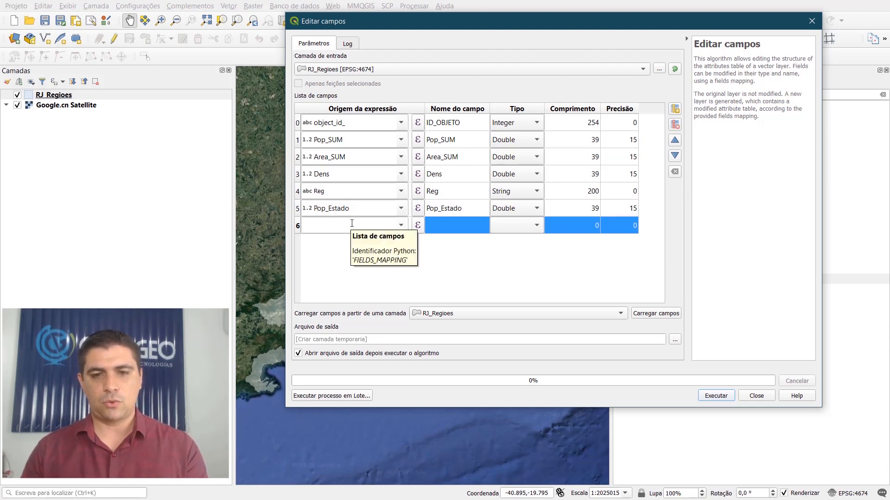
{"action": "left_click", "coordinate": [438, 226]}
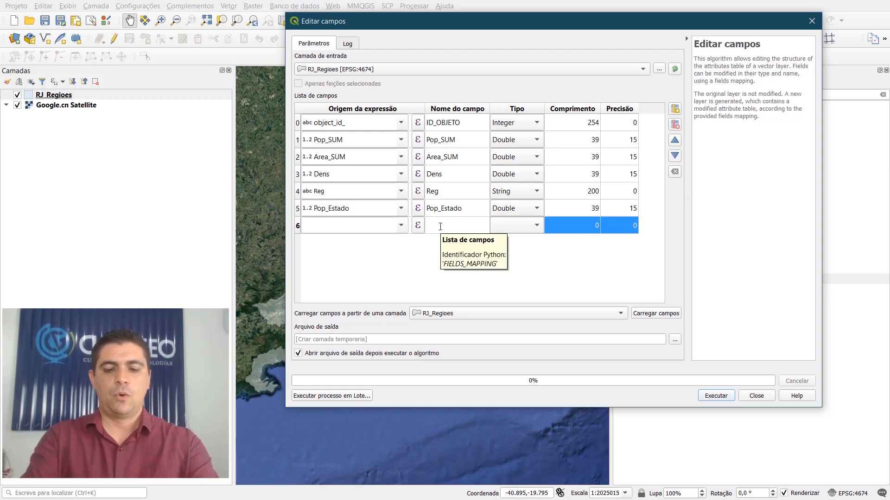
{"action": "type", "text": "CODIGO"}
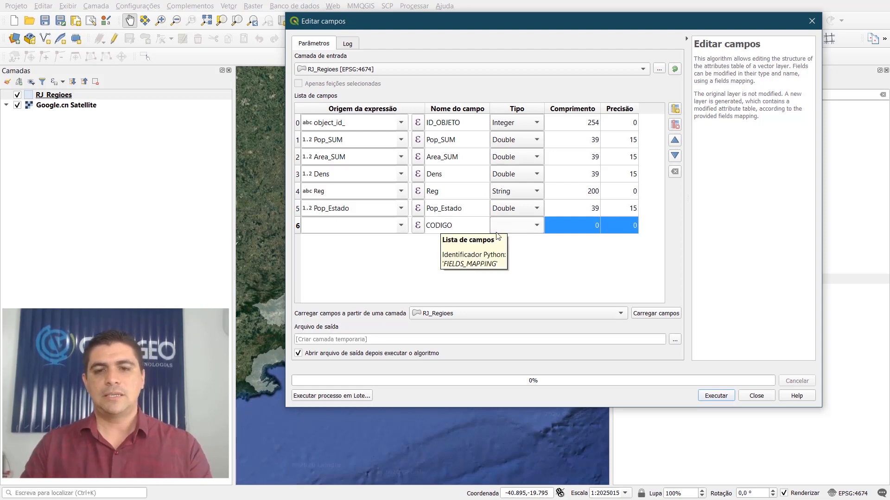
{"action": "left_click", "coordinate": [535, 227]}
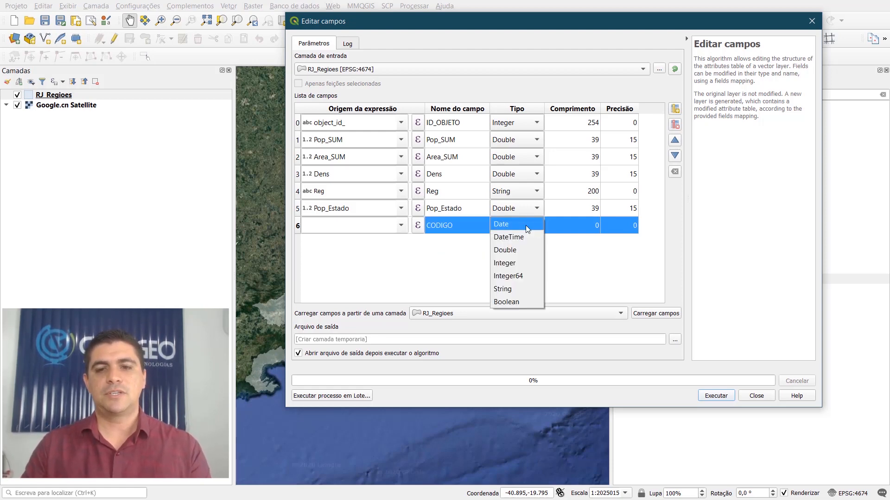
{"action": "left_click", "coordinate": [519, 289]}
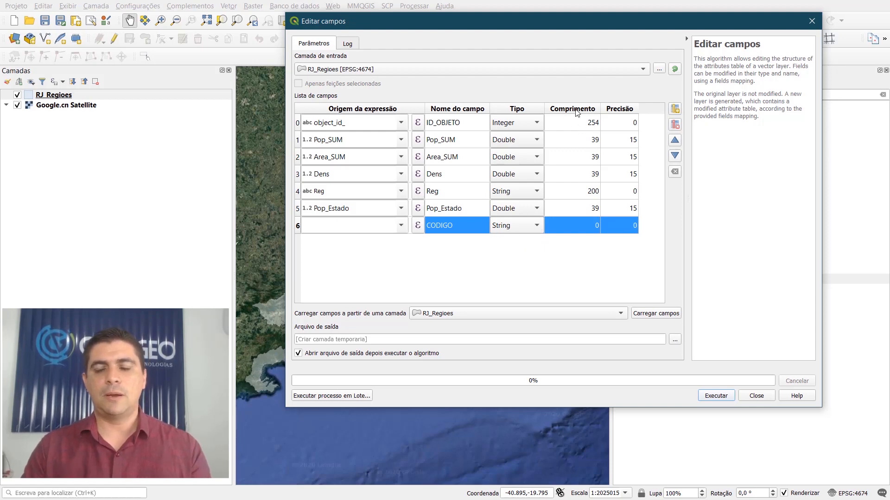
{"action": "double_click", "coordinate": [585, 226]}
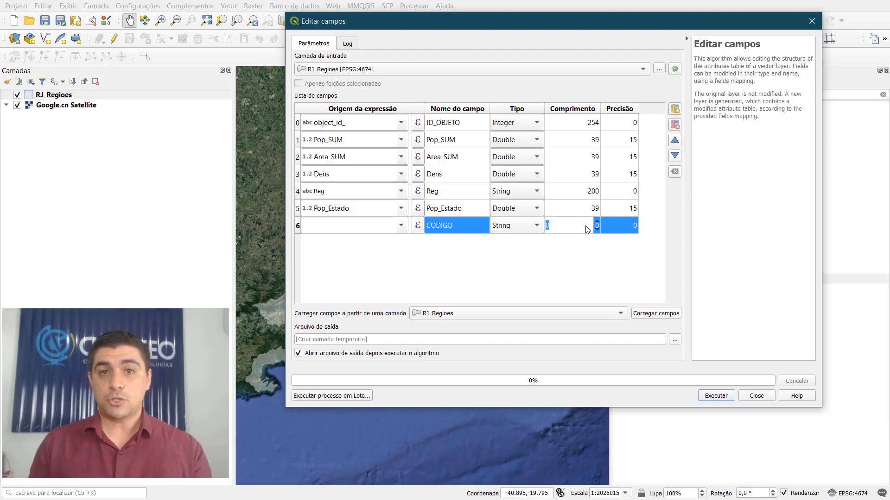
{"action": "type", "text": "15"}
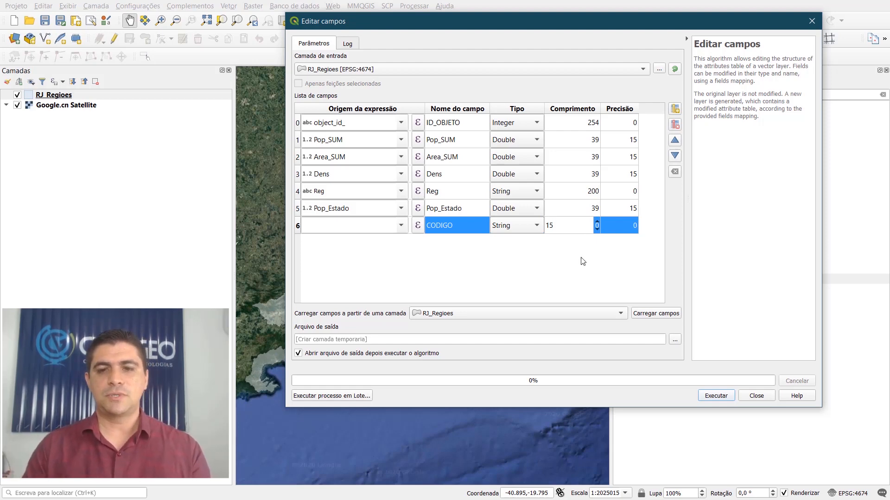
{"action": "left_click", "coordinate": [570, 283]}
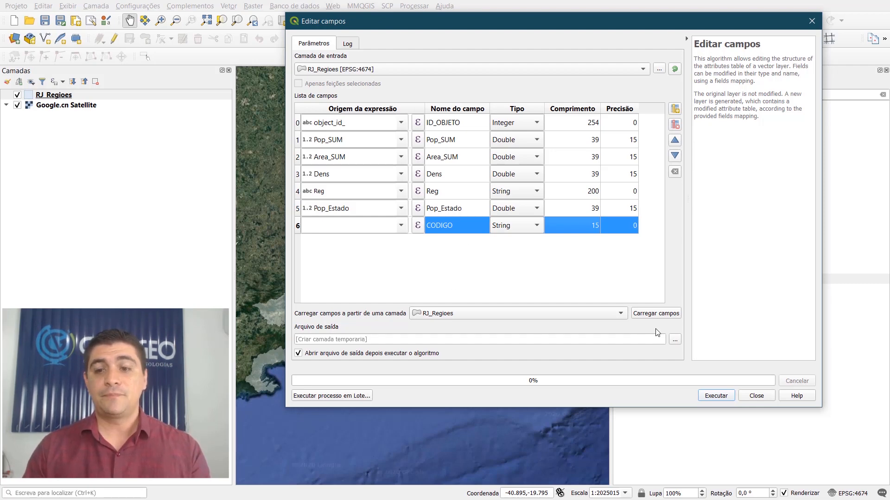
- Run Editar campos with a temporary layer as output and close the dialog
{"action": "left_click", "coordinate": [675, 343]}
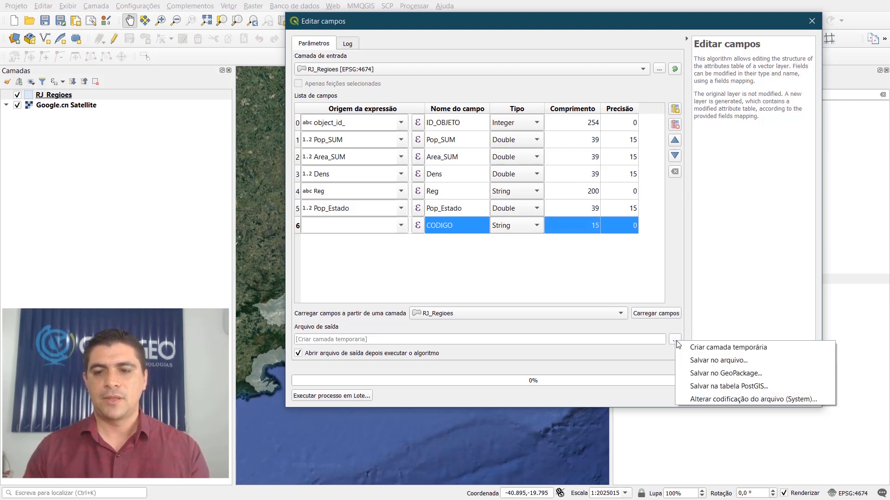
{"action": "left_click", "coordinate": [779, 354]}
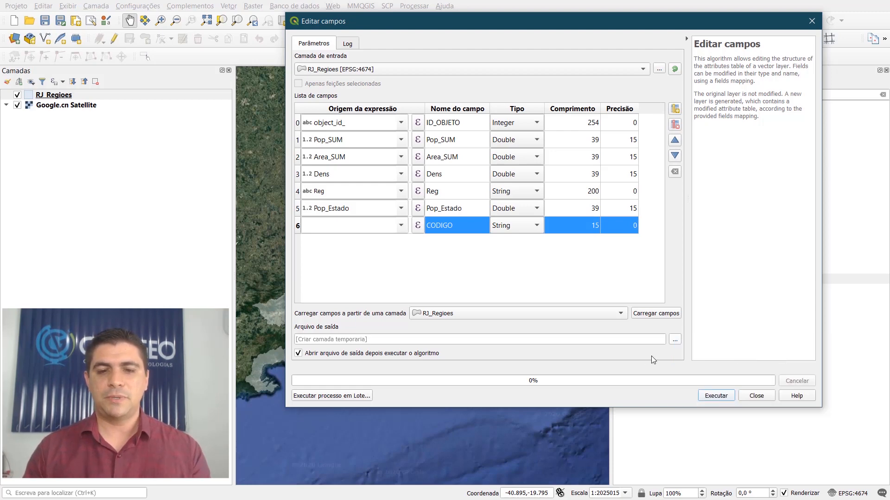
{"action": "left_click", "coordinate": [719, 397]}
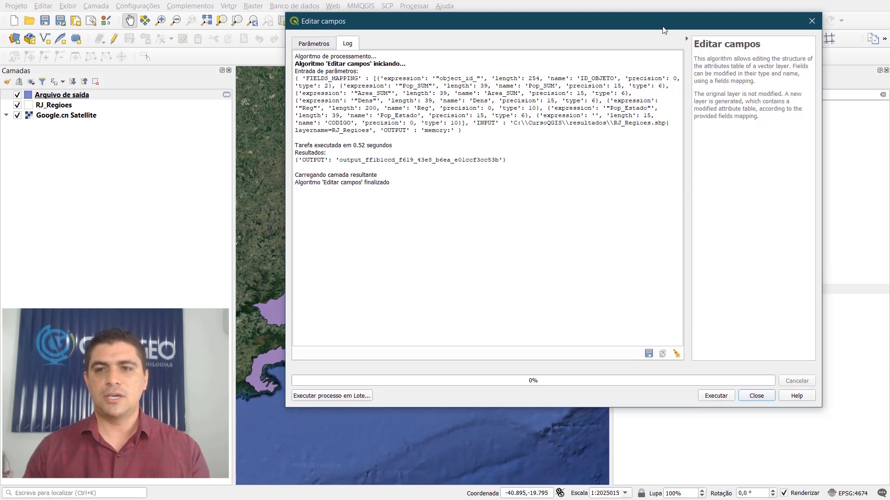
{"action": "left_click", "coordinate": [811, 21]}
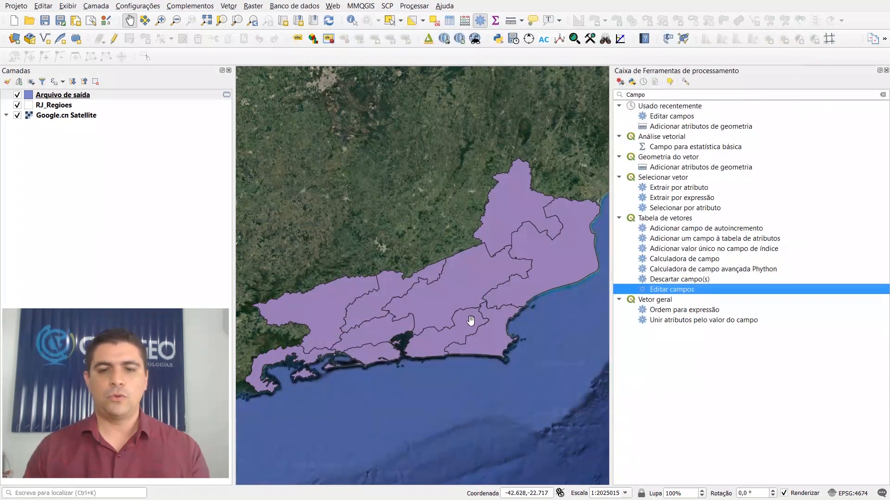
- Examine the attribute table of the Arquivo de saída layer to check the edited fields, and close it
{"action": "right_click", "coordinate": [102, 95]}
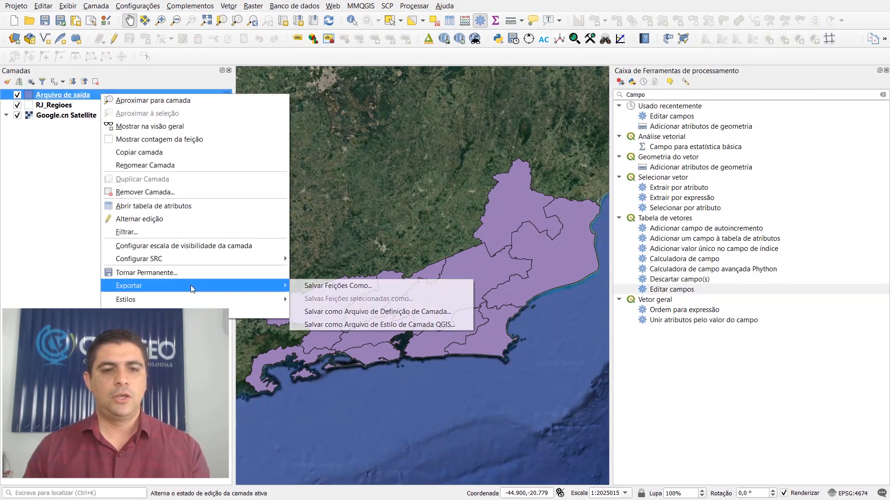
{"action": "left_click", "coordinate": [255, 204]}
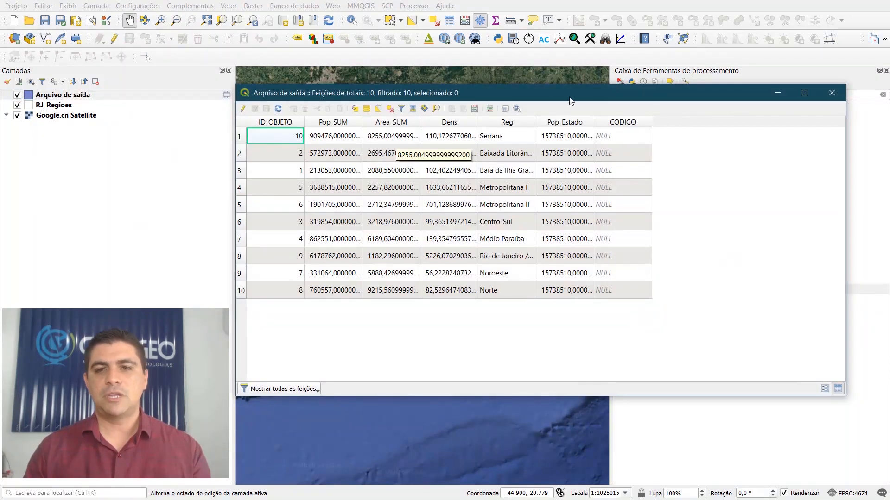
{"action": "left_click_drag", "start_coordinate": [570, 98], "coordinate": [610, 97]}
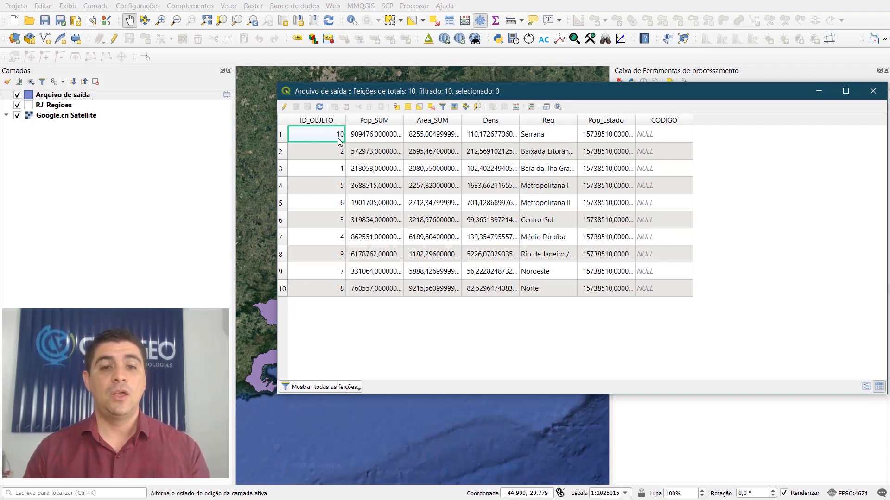
{"action": "left_click", "coordinate": [872, 91]}
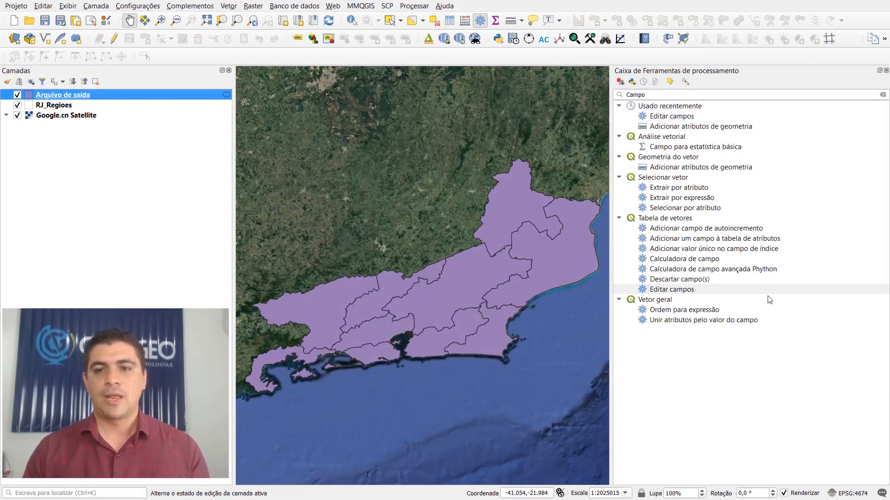